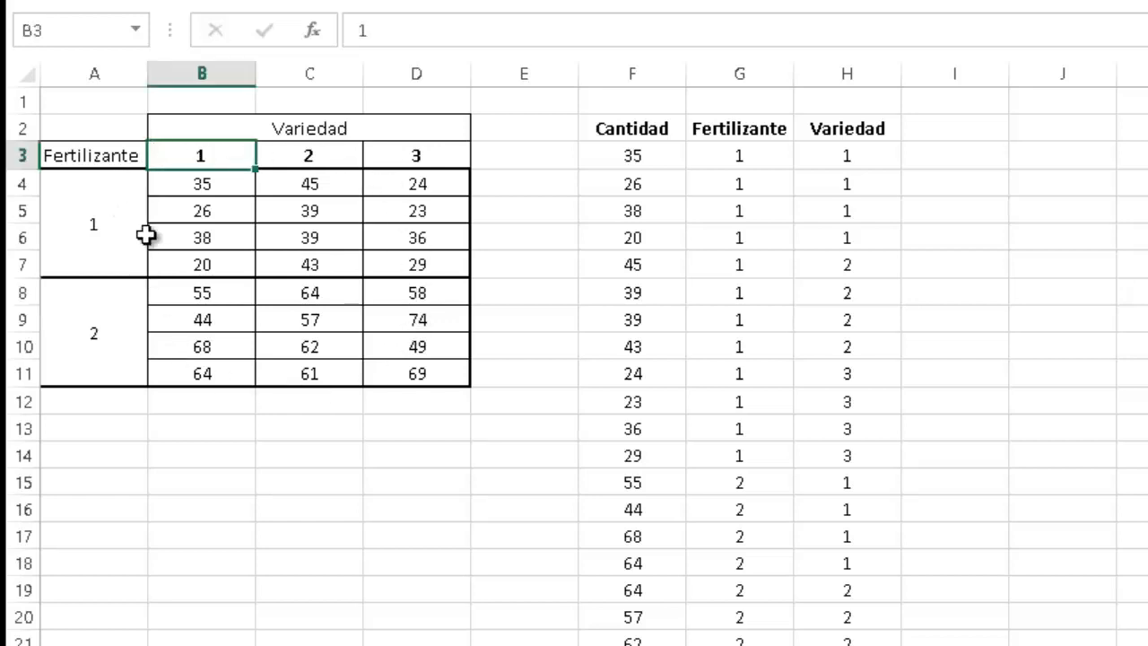
Examine the stacked data in the Cantidad, Fertilizante and Variedad columns beside the two-way table.
left_click(610, 153)
left_click(746, 153)
left_click(791, 126)
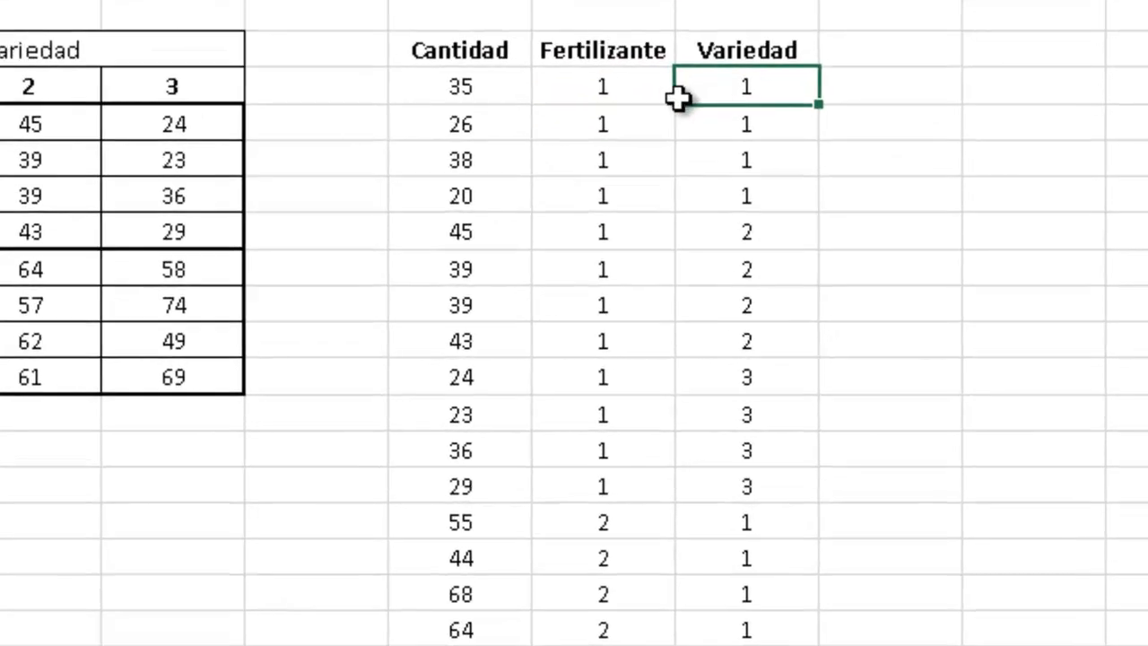
left_click(559, 119)
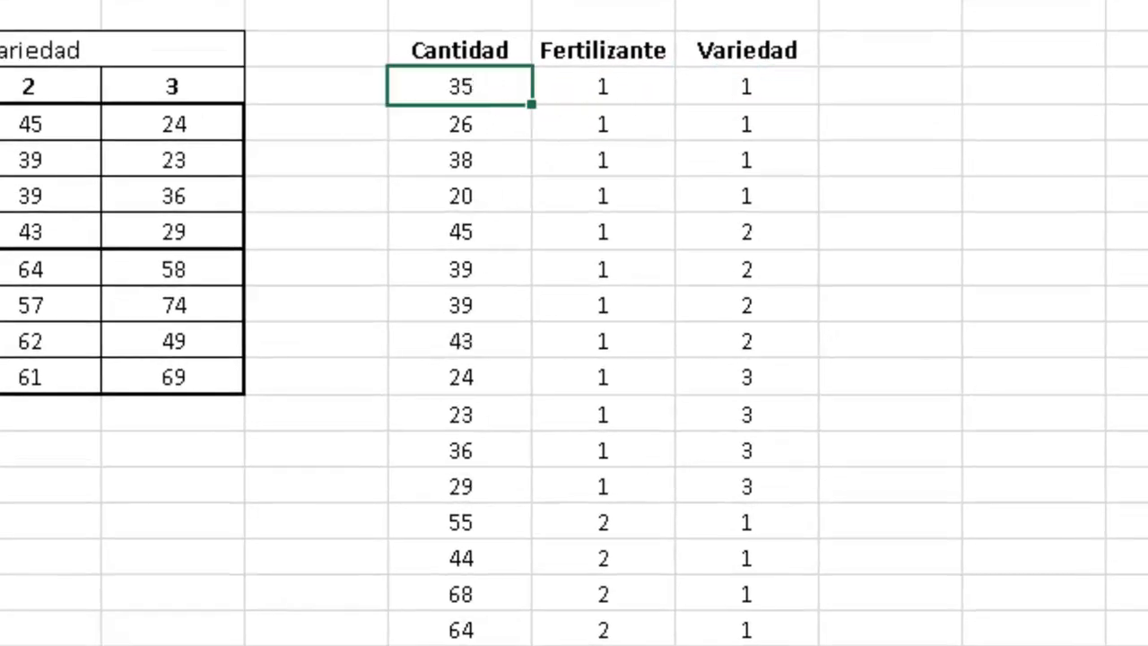
left_click(496, 641)
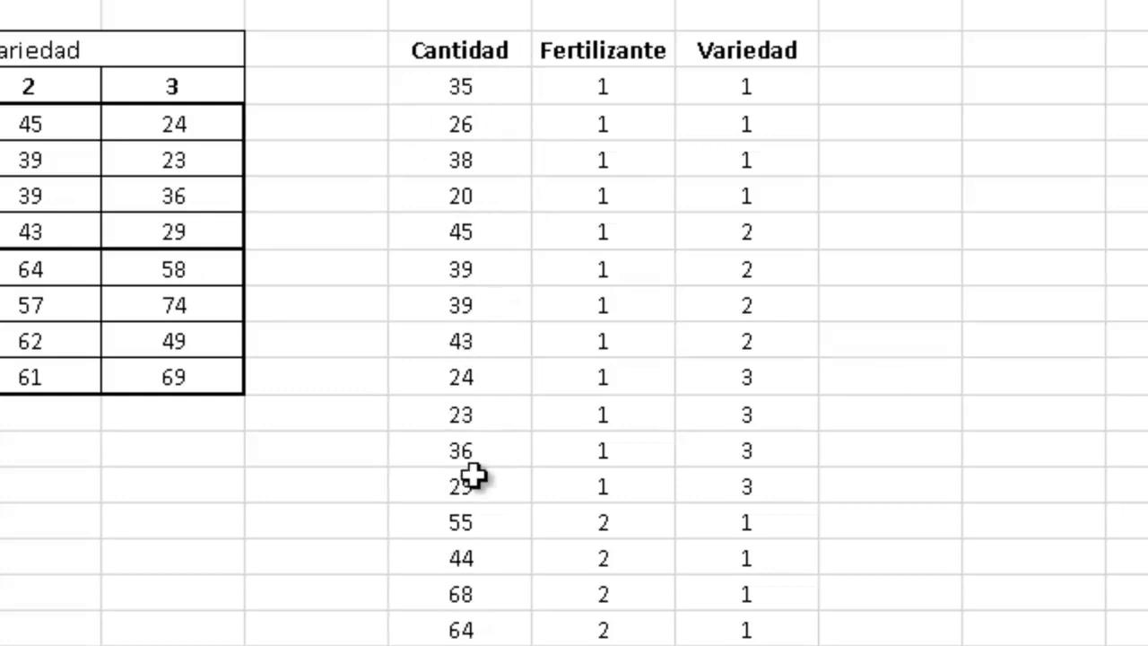
left_click(598, 54)
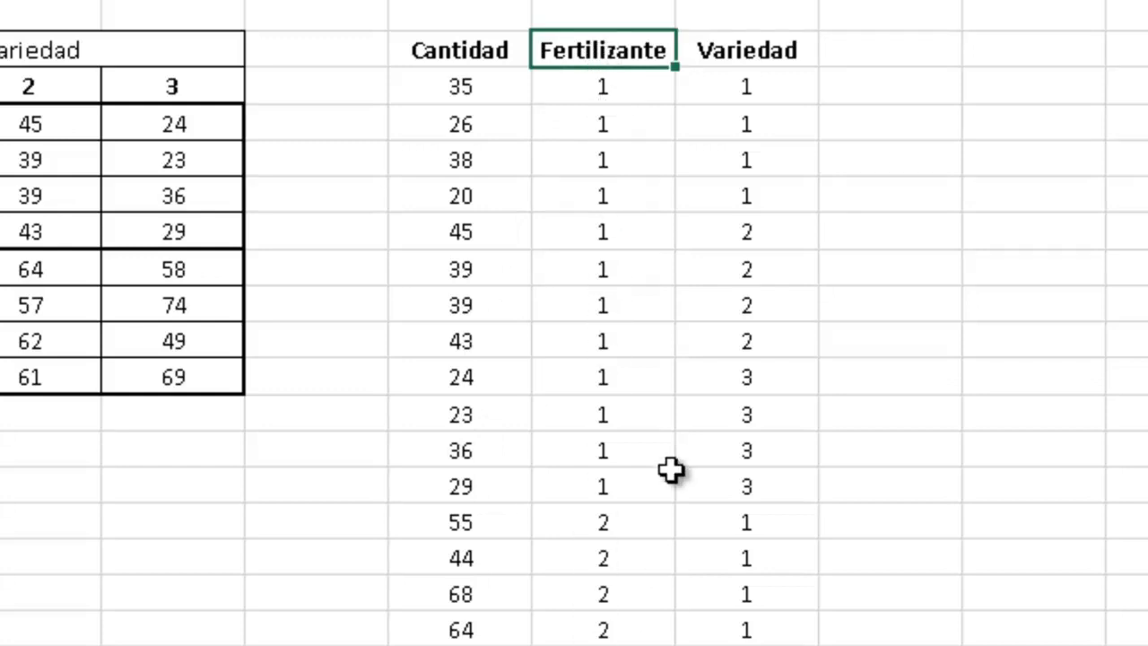
left_click(732, 49)
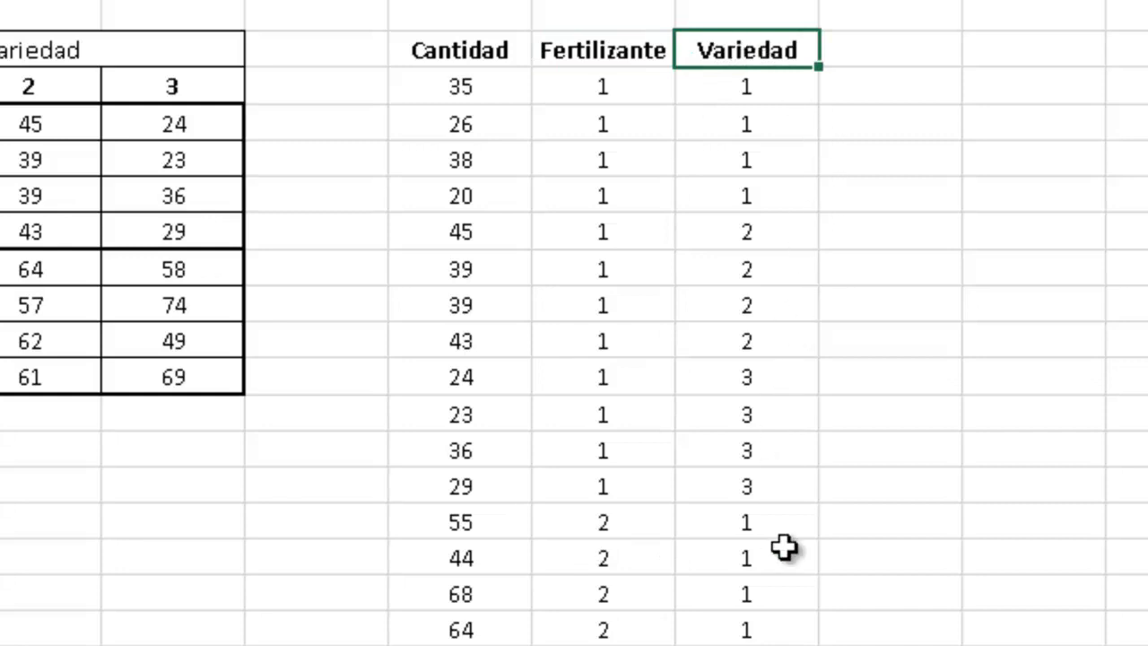
left_click(1123, 228)
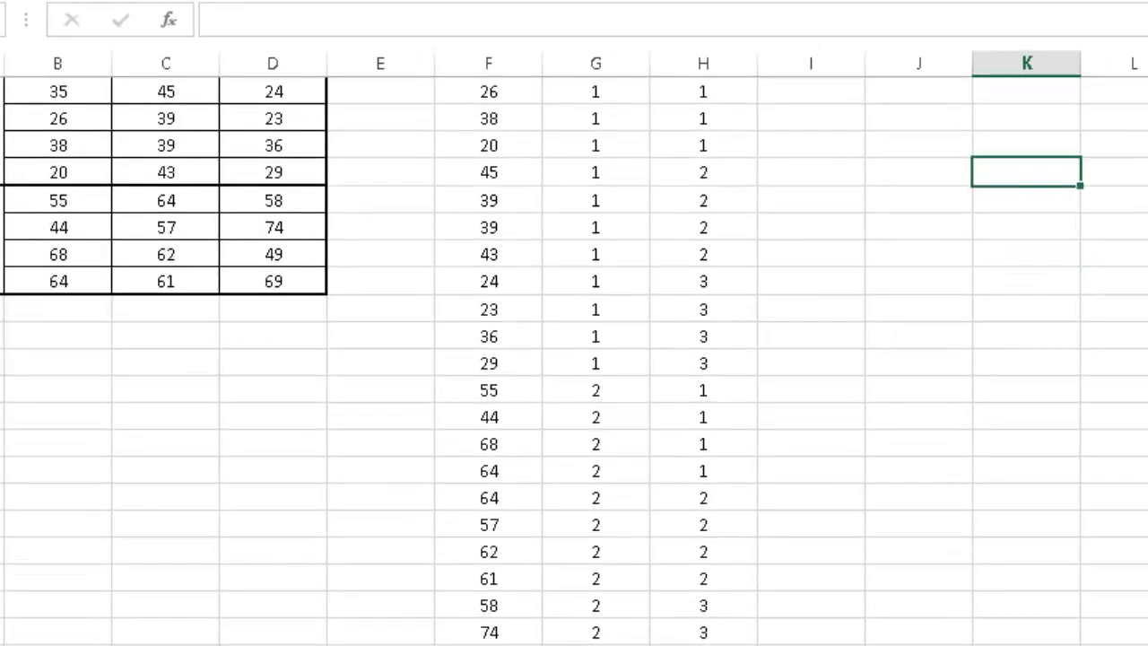
scroll(917, 374, "down", 1)
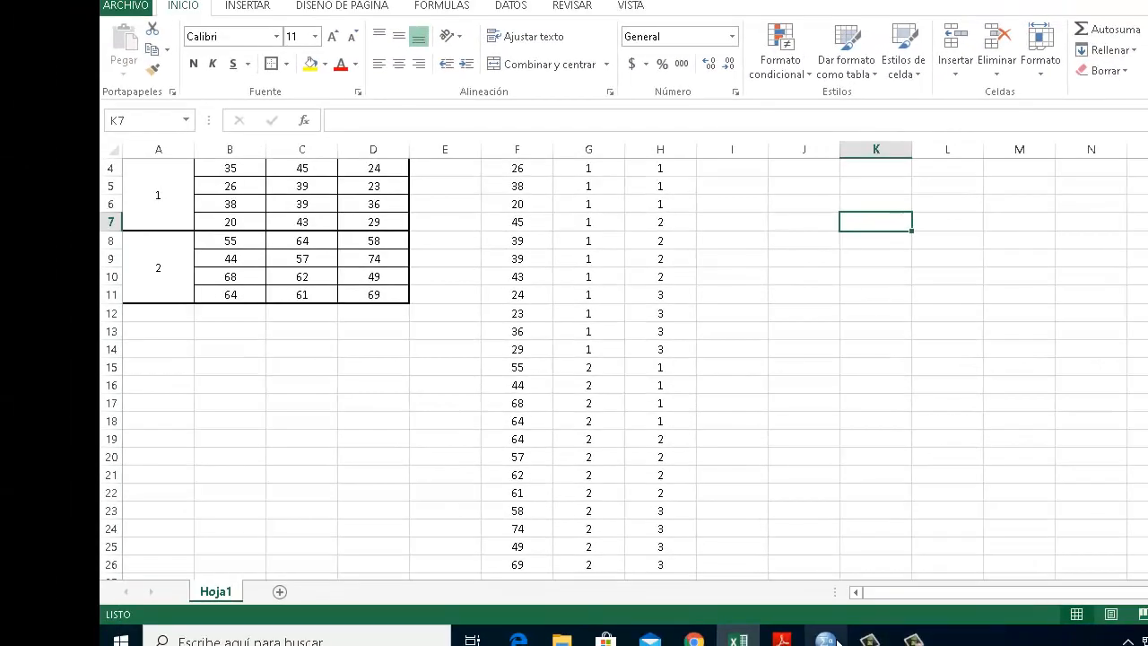
Switch to SPSS Statistics and review the entered data rows and the variable definitions.
left_click(792, 588)
scroll(587, 298, "down", 1)
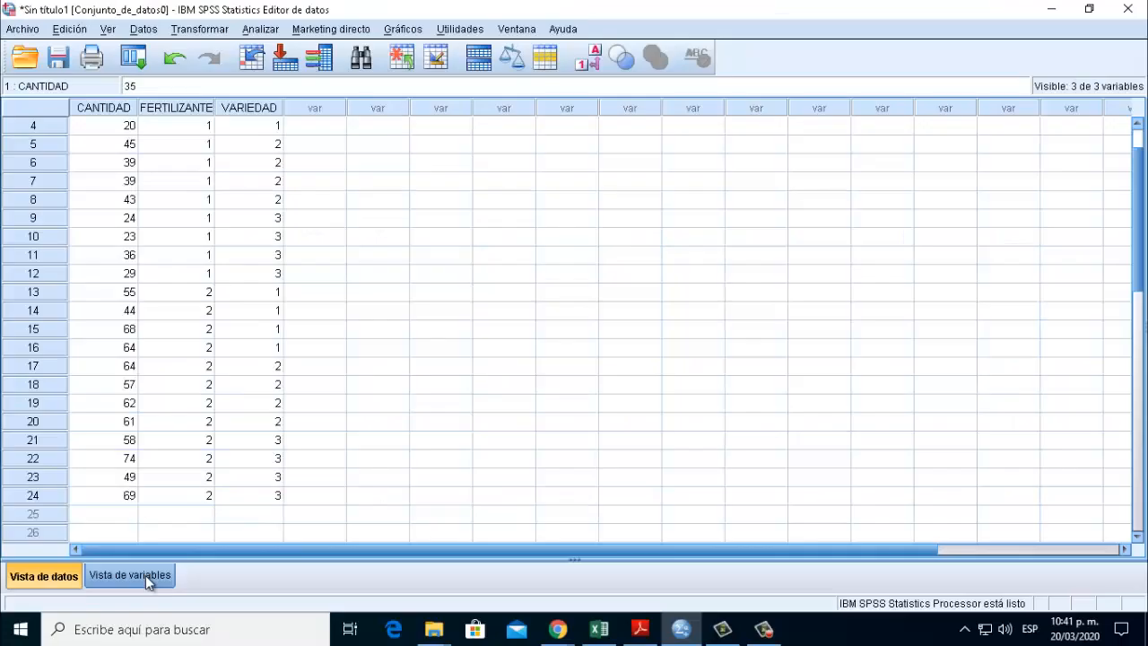
left_click(139, 575)
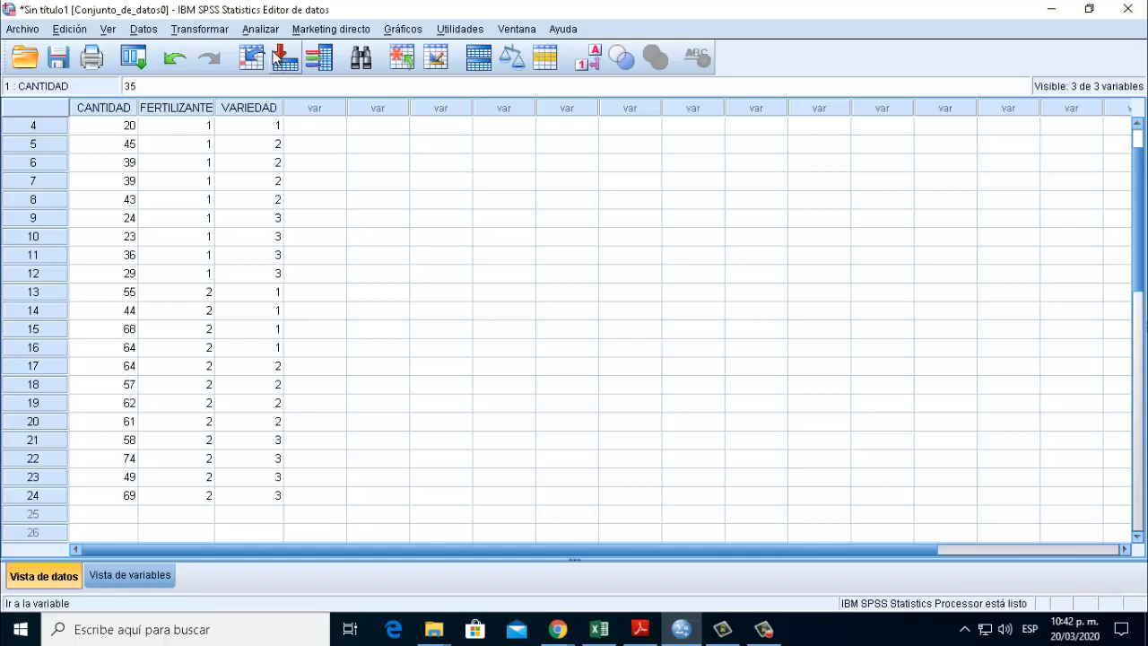
Start a univariate general linear model with Kilogramos [CANTIDAD] as the dependent variable.
left_click(267, 30)
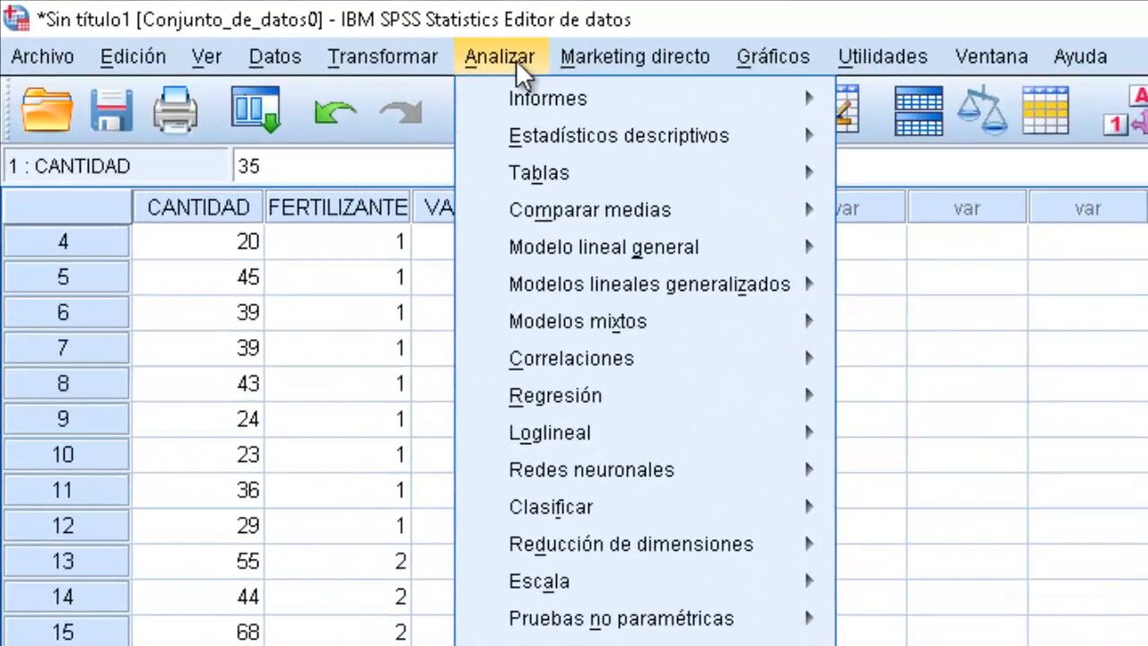
mouse_move(447, 186)
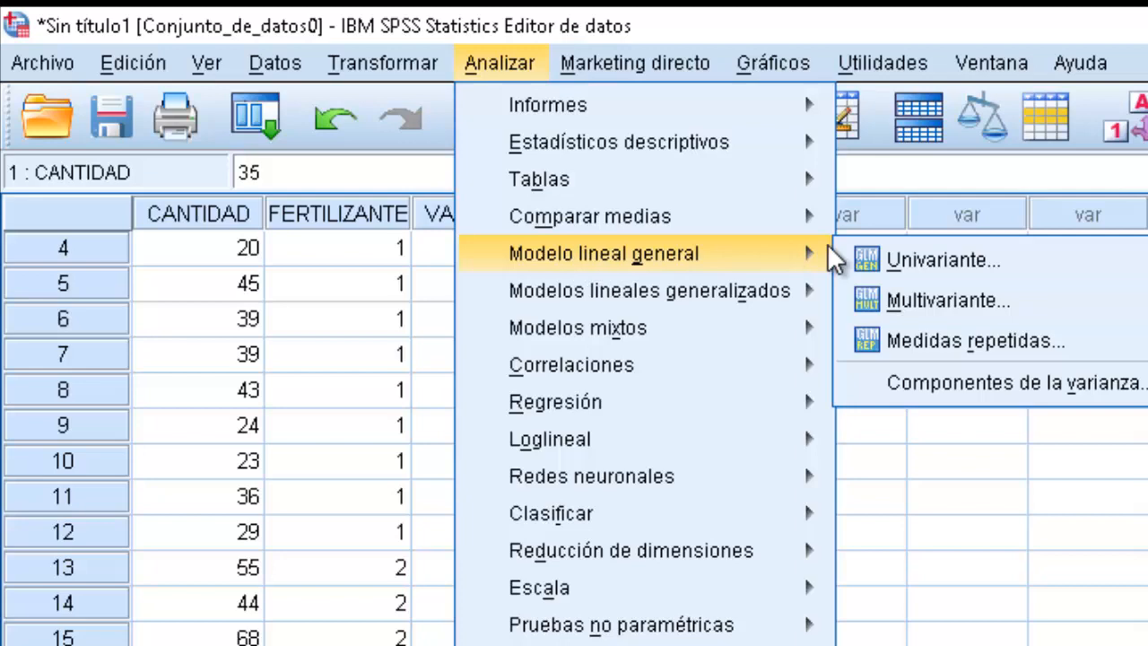
left_click(909, 262)
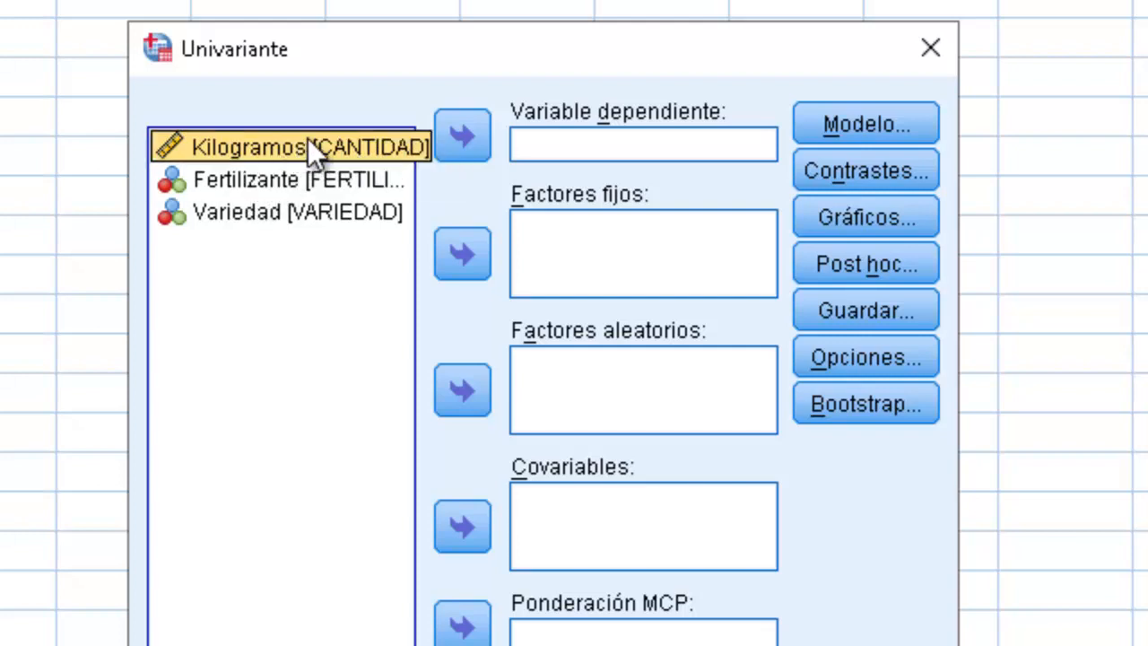
left_click(462, 133)
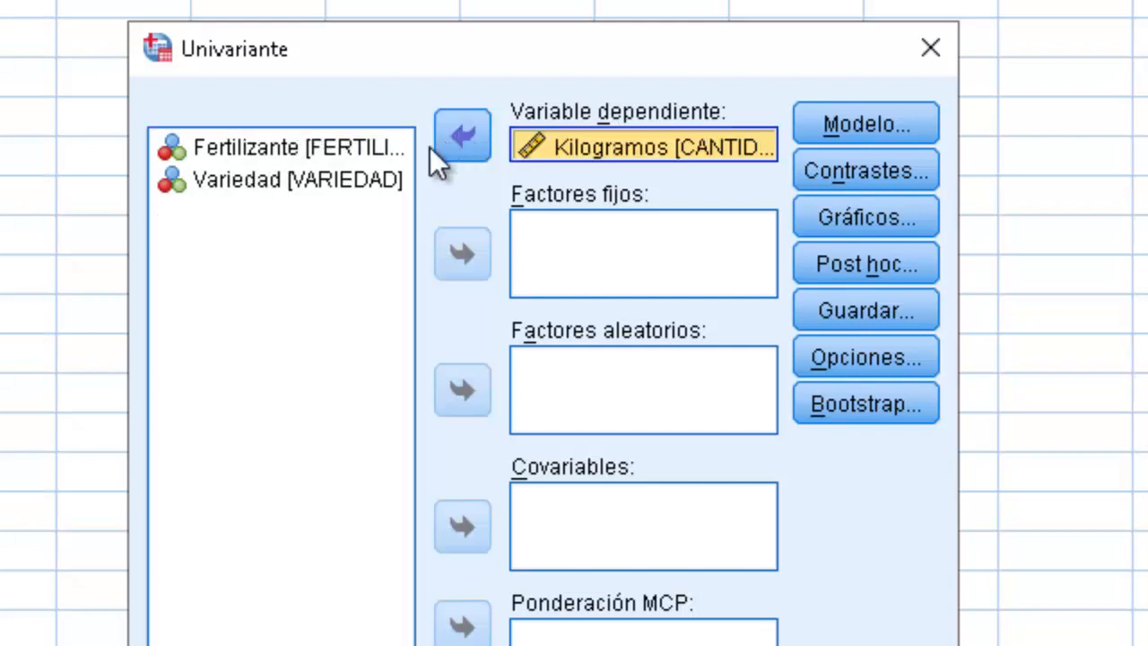
Assign Fertilizante and Variedad as fixed factors and keep the full factorial model with Type III sum of squares.
left_click(310, 146)
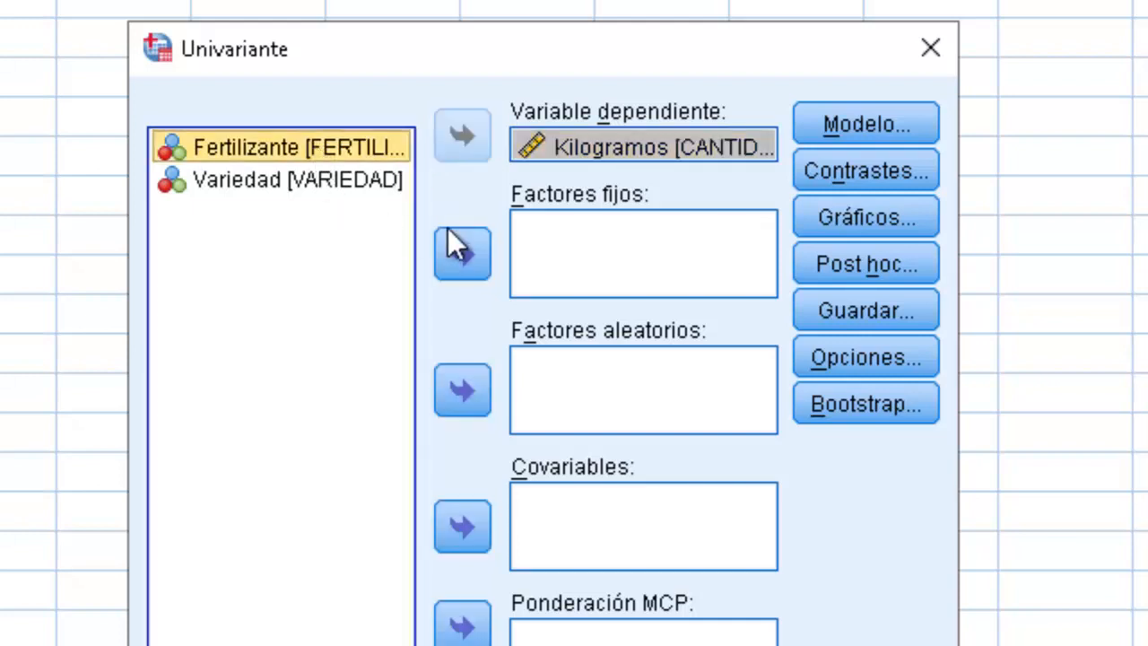
left_click(462, 251)
left_click(297, 159)
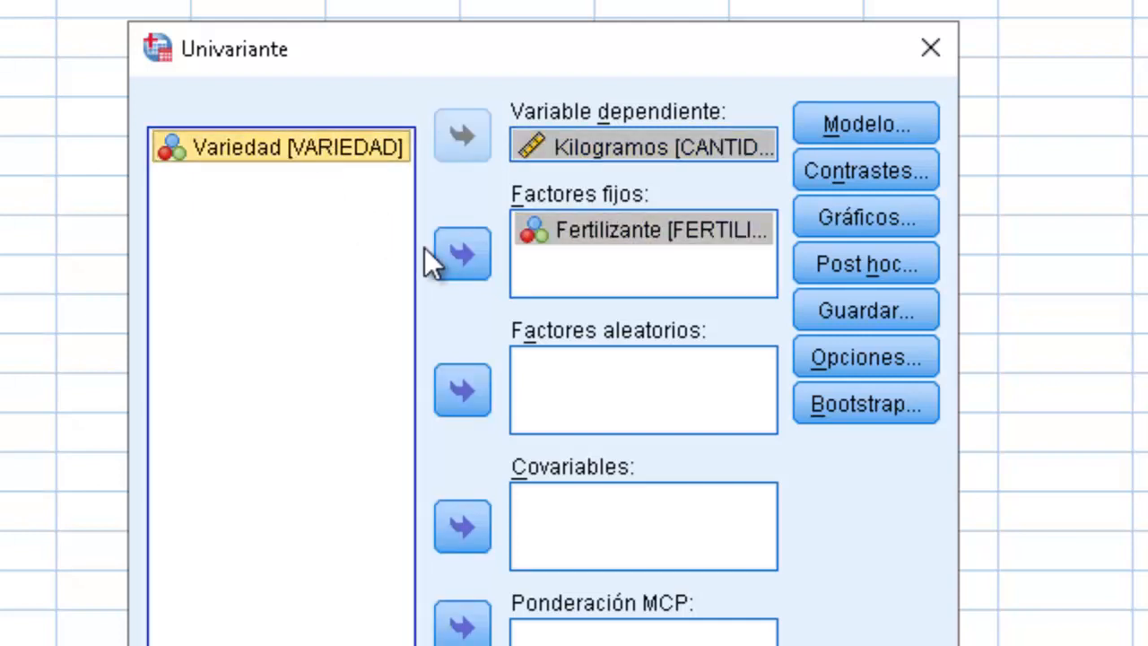
left_click(442, 239)
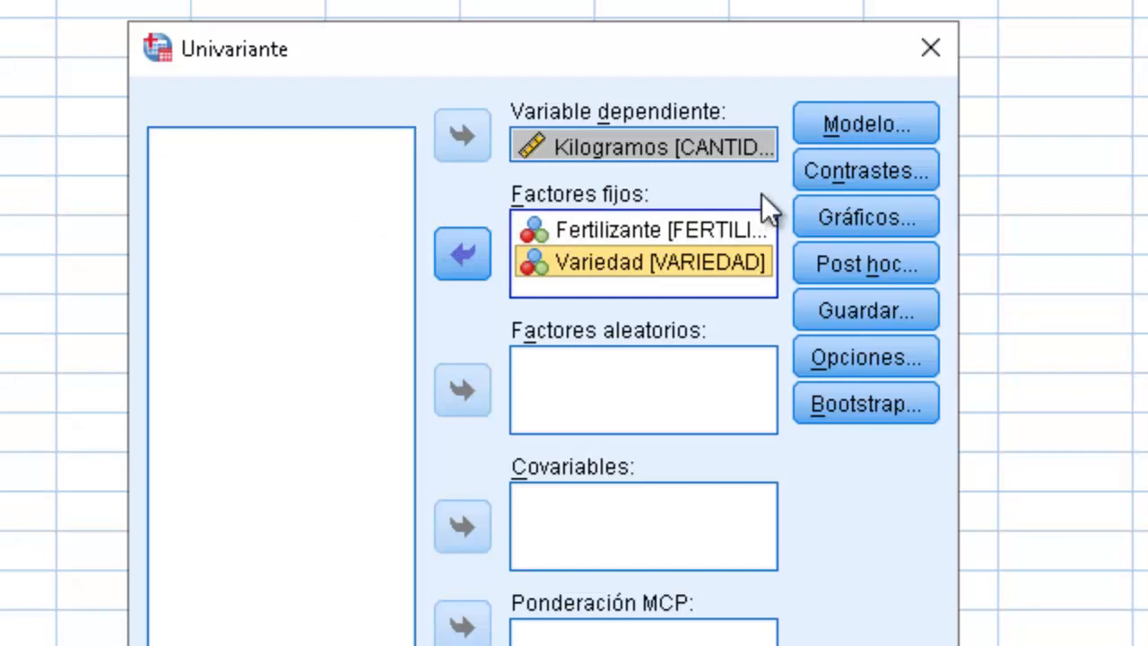
left_click(864, 126)
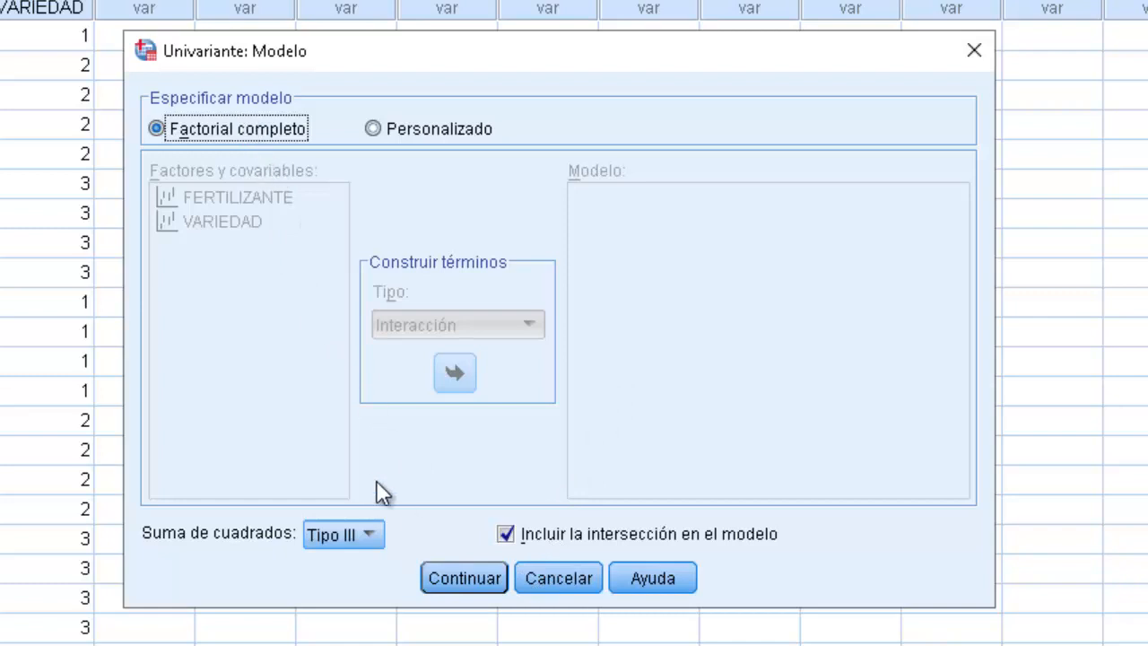
left_click(470, 578)
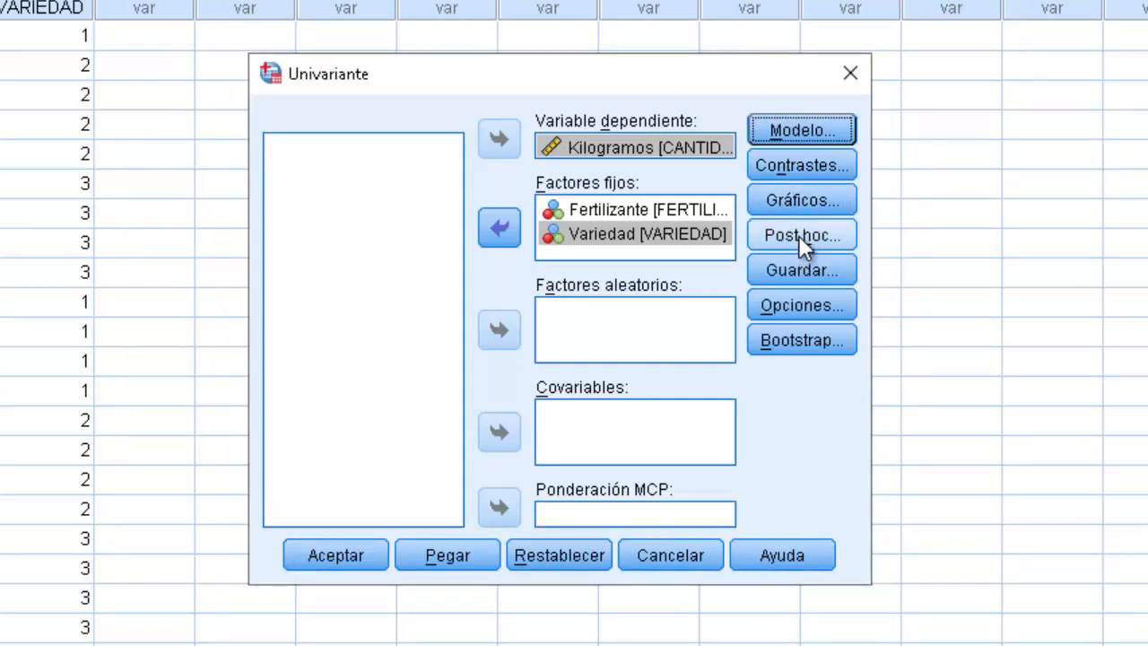
Request Tukey post hoc comparisons for both FERTILIZANTE and VARIEDAD.
left_click(798, 235)
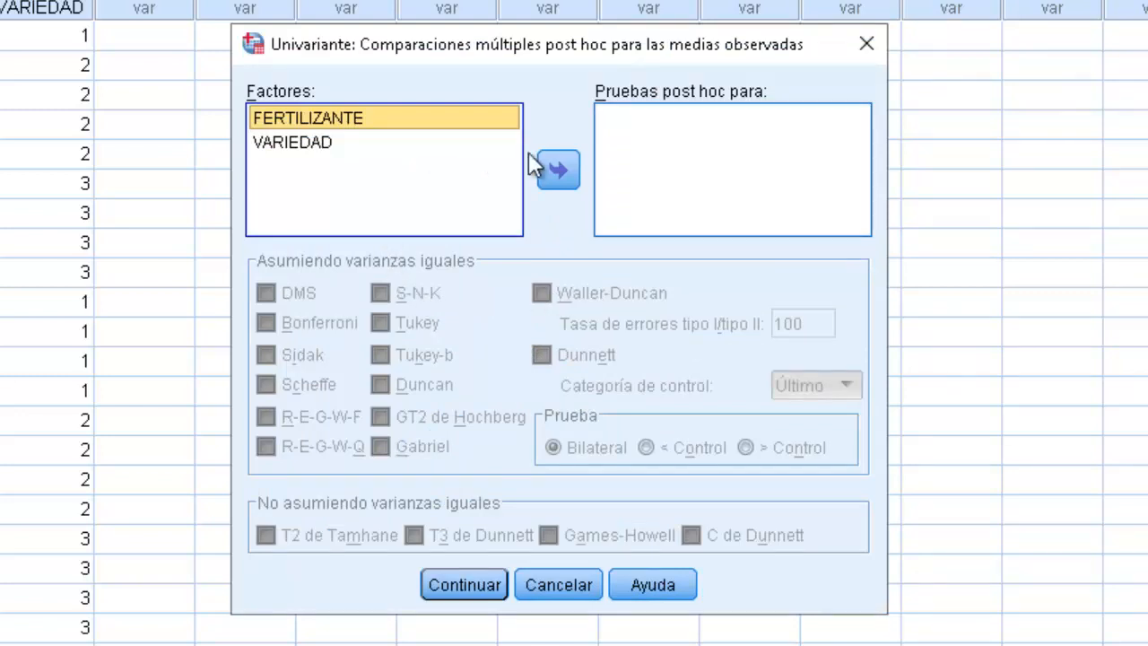
left_click(558, 171)
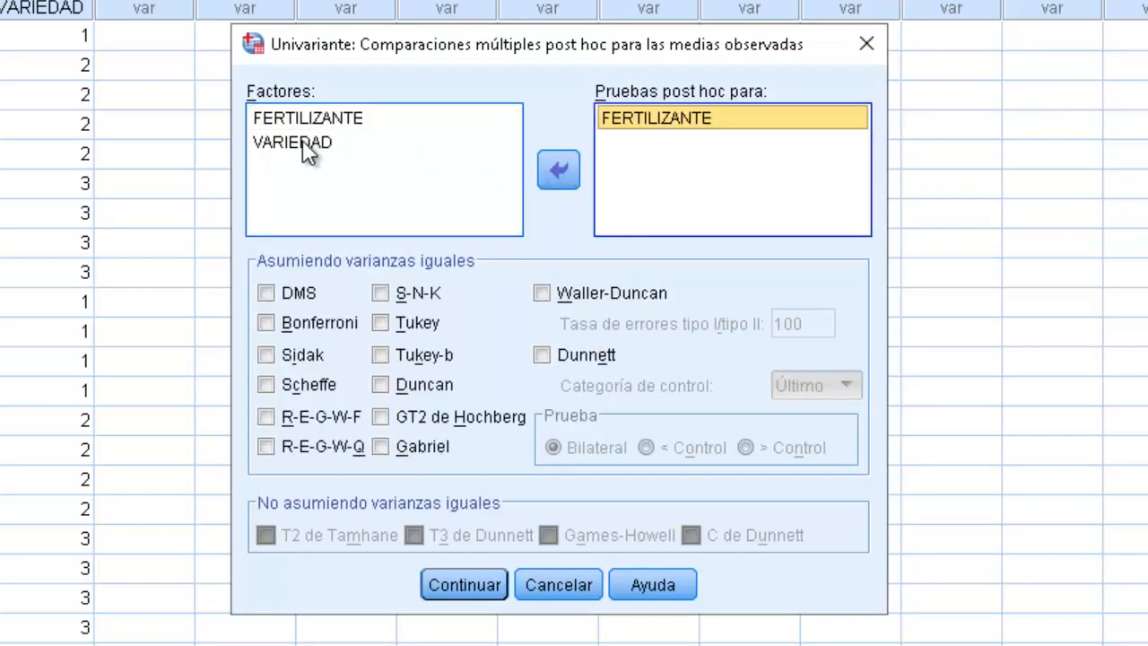
left_click(302, 143)
left_click(559, 172)
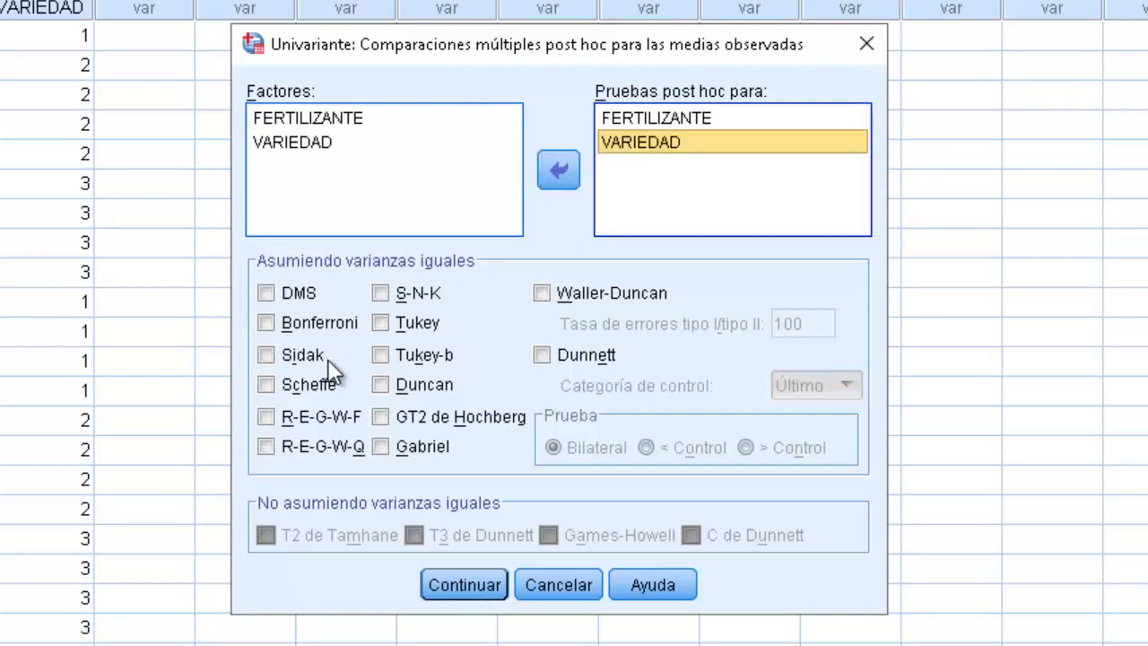
left_click(384, 325)
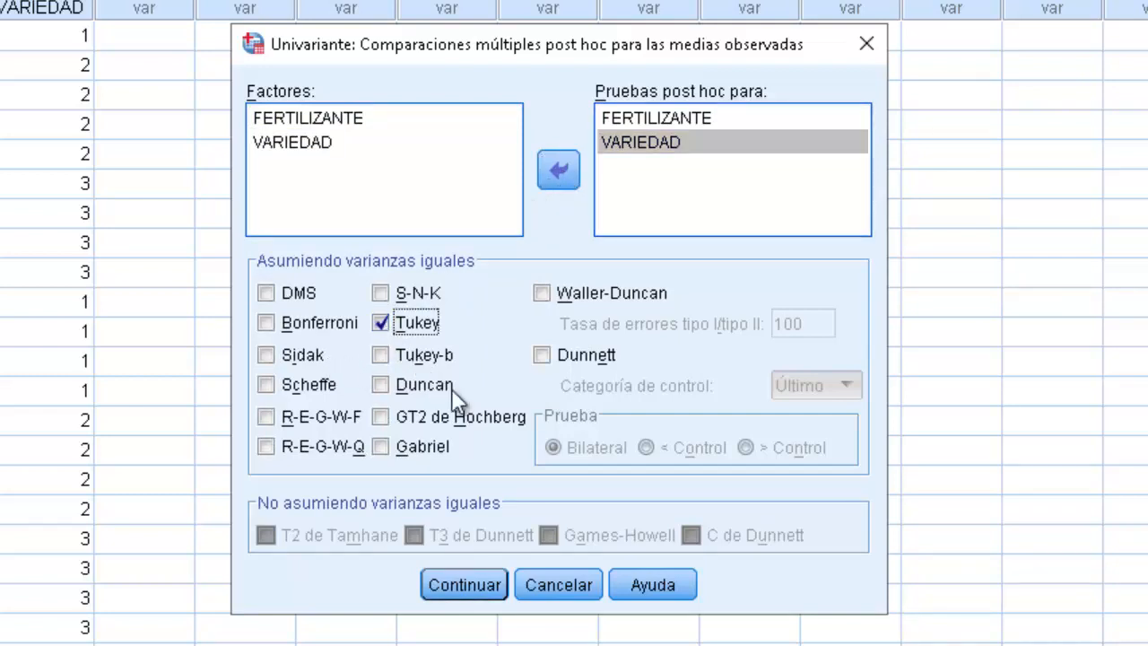
left_click(464, 583)
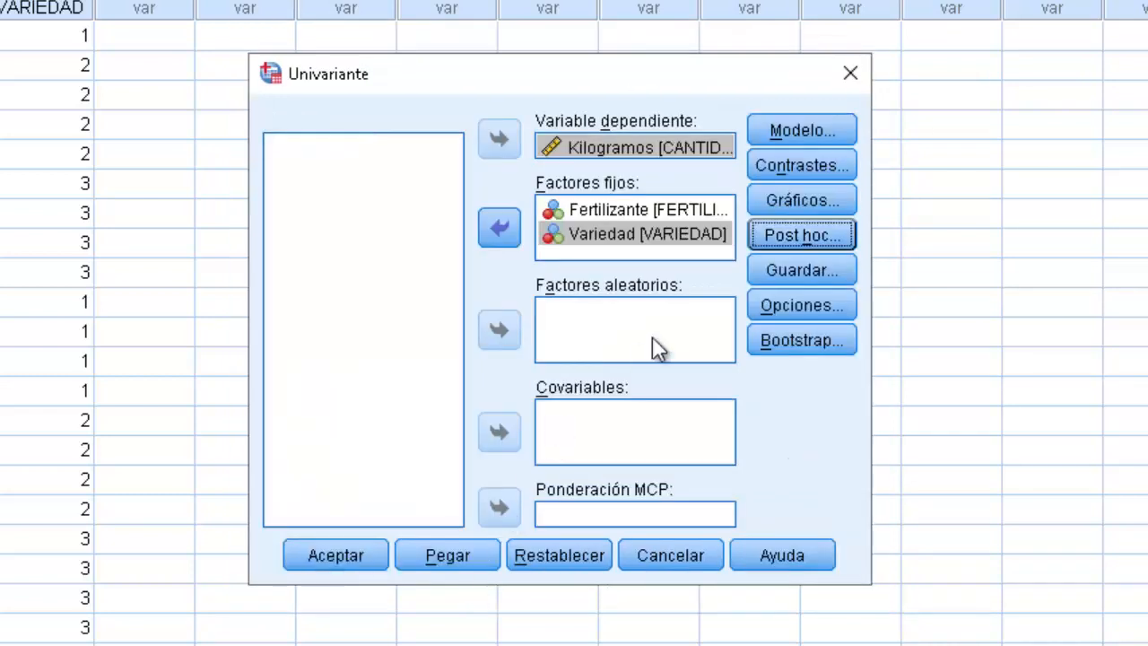
Enable descriptive statistics and display estimated marginal means for FERTILIZANTE, VARIEDAD and FERTILIZANTE*VARIEDAD.
left_click(801, 307)
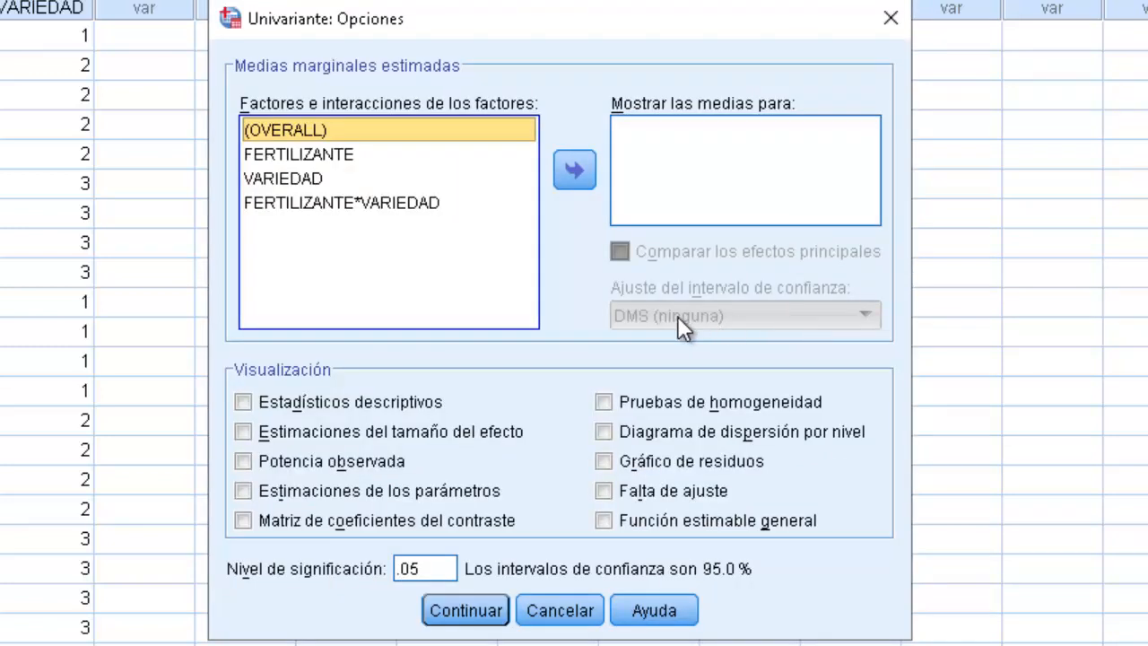
left_click(303, 403)
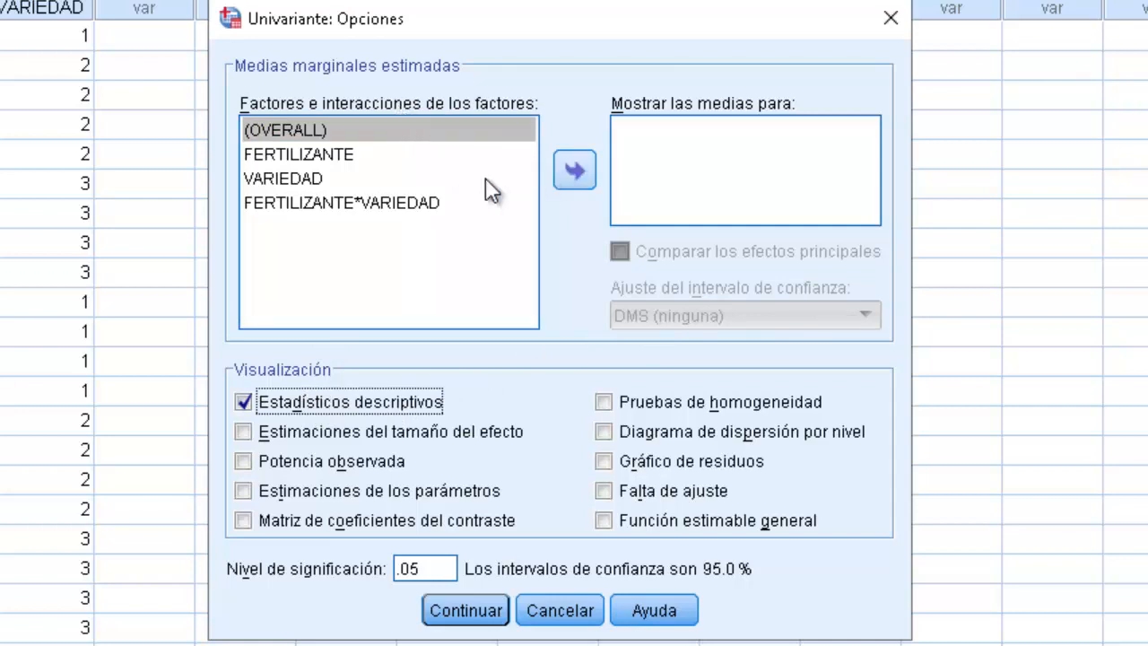
left_click(338, 158)
left_click(561, 171)
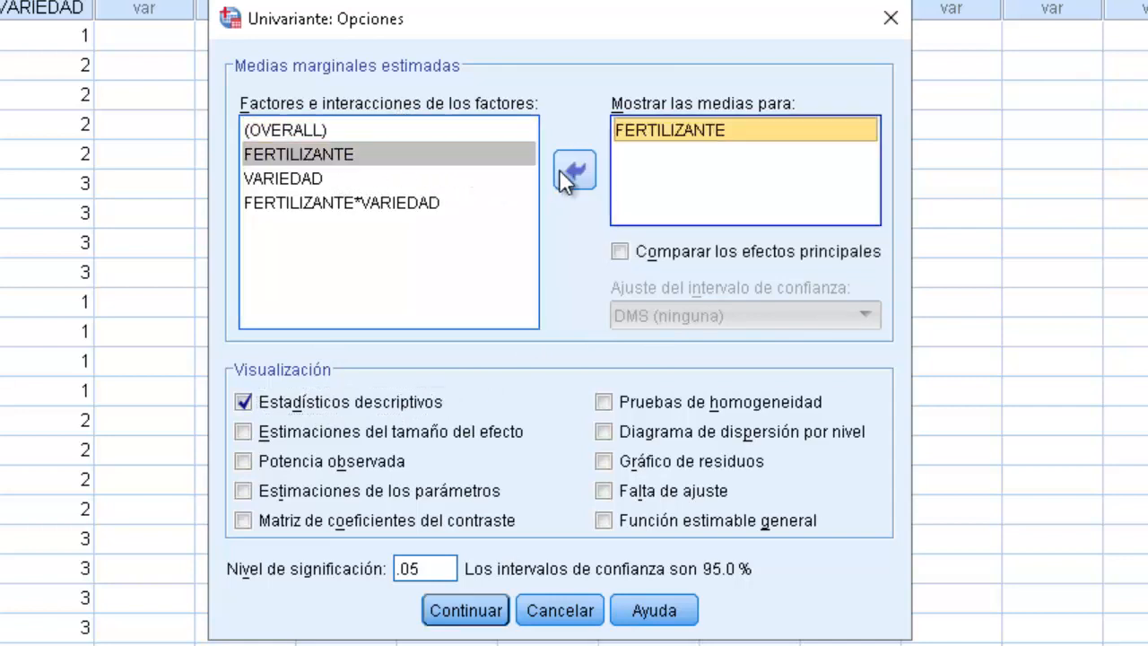
left_click(278, 178)
left_click(572, 171)
left_click(372, 216)
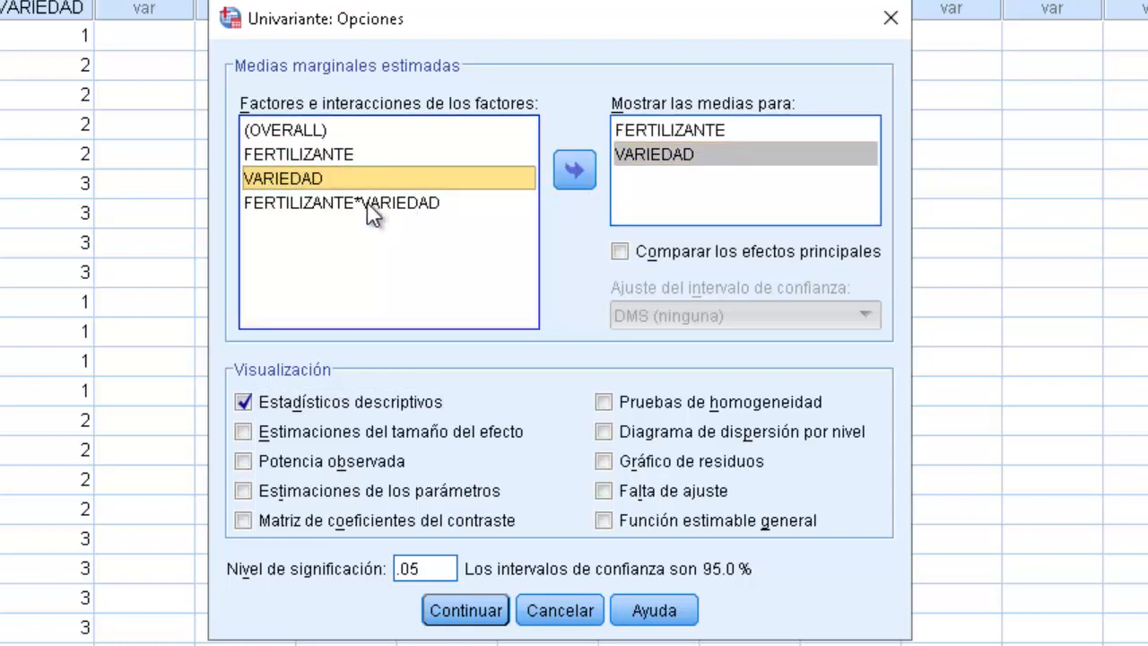
left_click(345, 206)
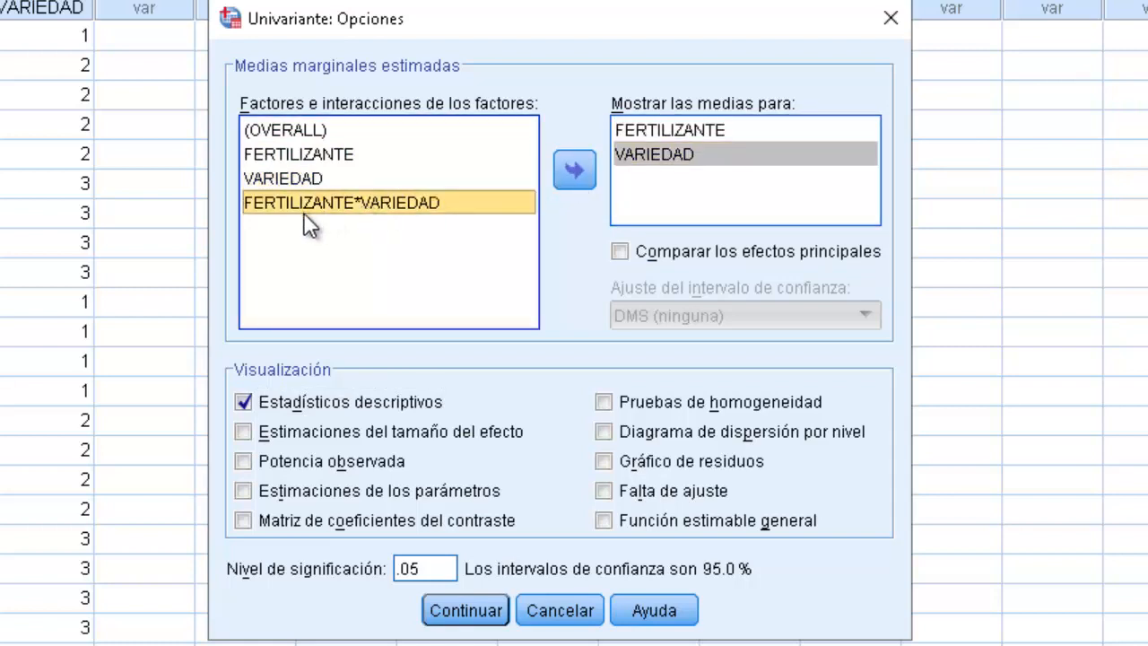
left_click(585, 173)
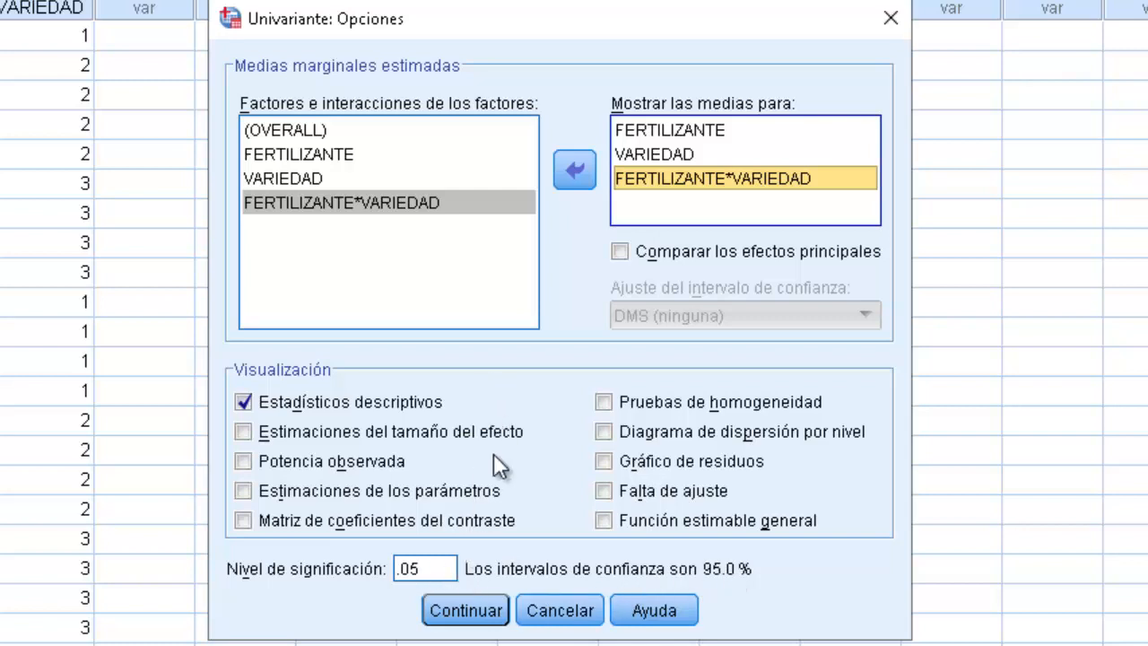
left_click(465, 614)
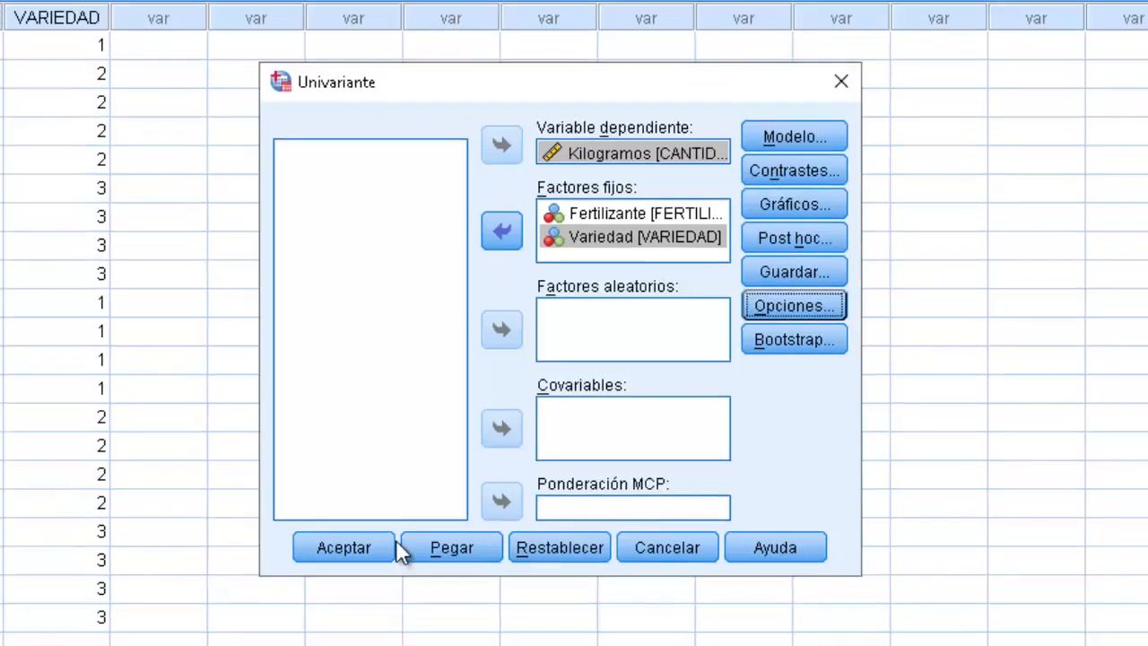
Run the univariate analysis and review the descriptive statistics and inter-subject effects tables in the output.
left_click(339, 550)
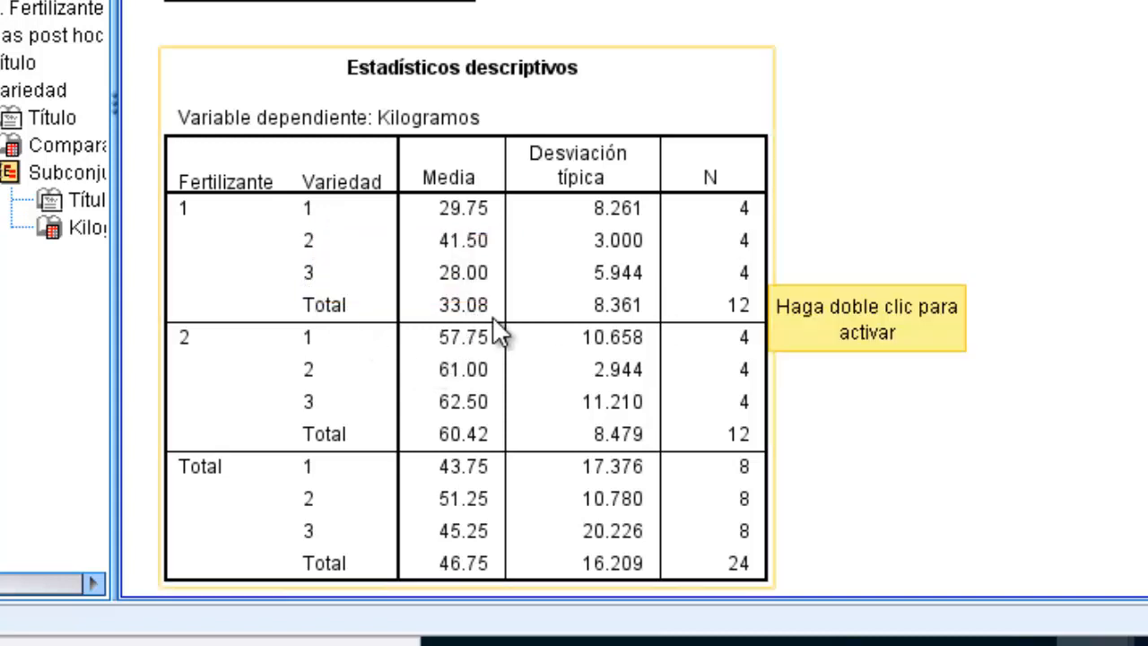
scroll(867, 225, "down", 10)
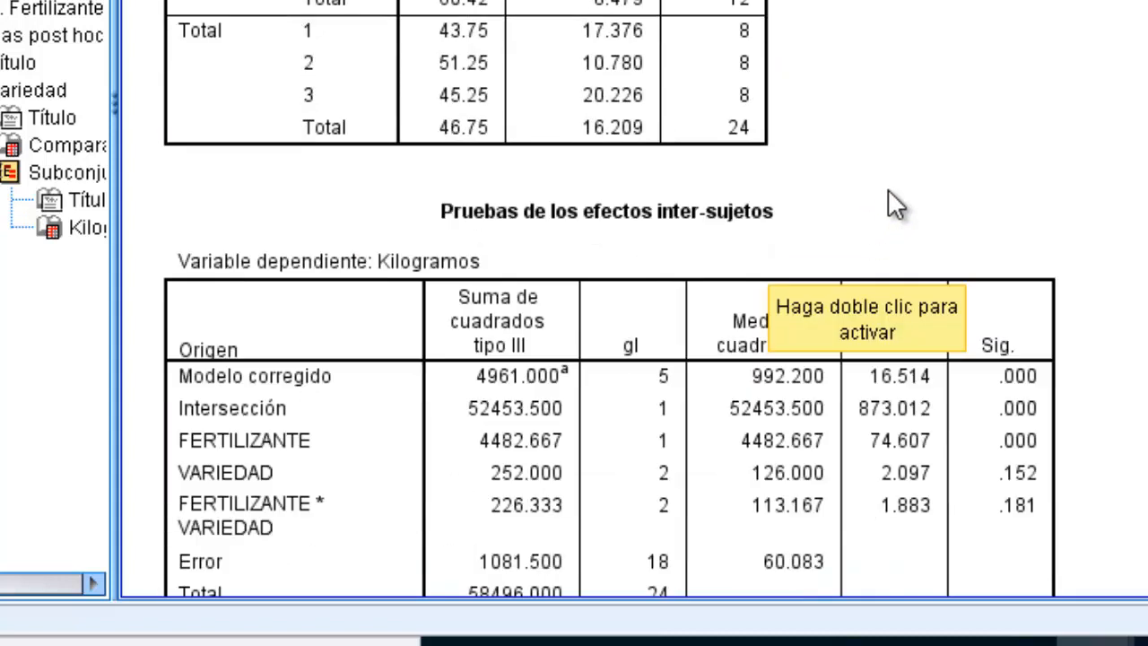
scroll(888, 220, "up", 5)
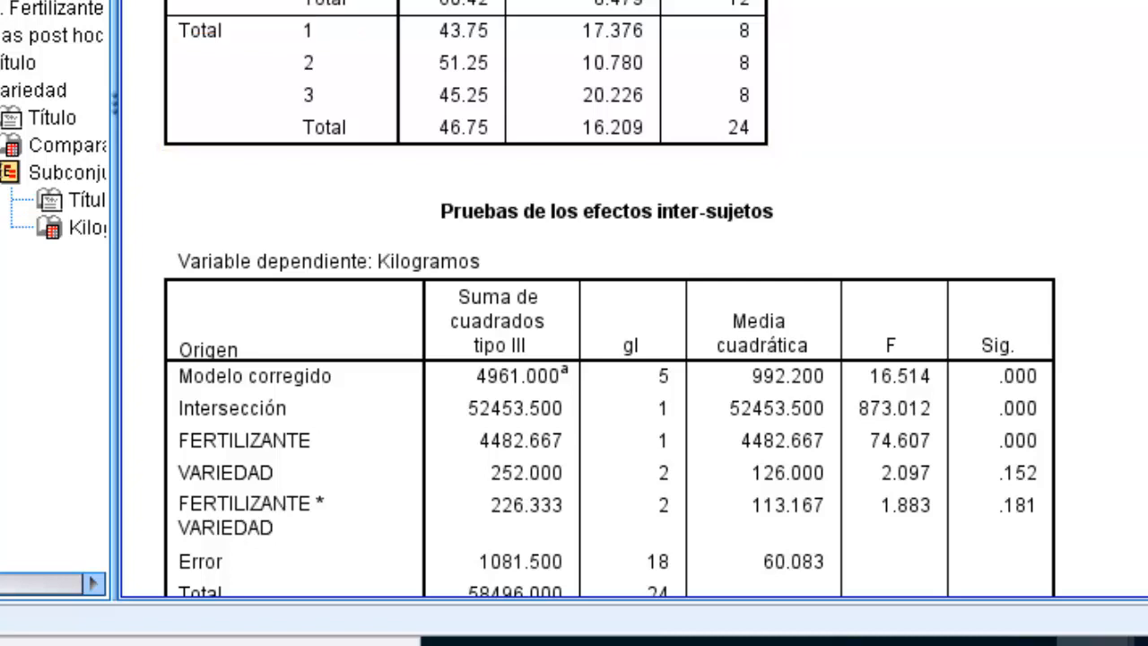
scroll(610, 359, "down", 6)
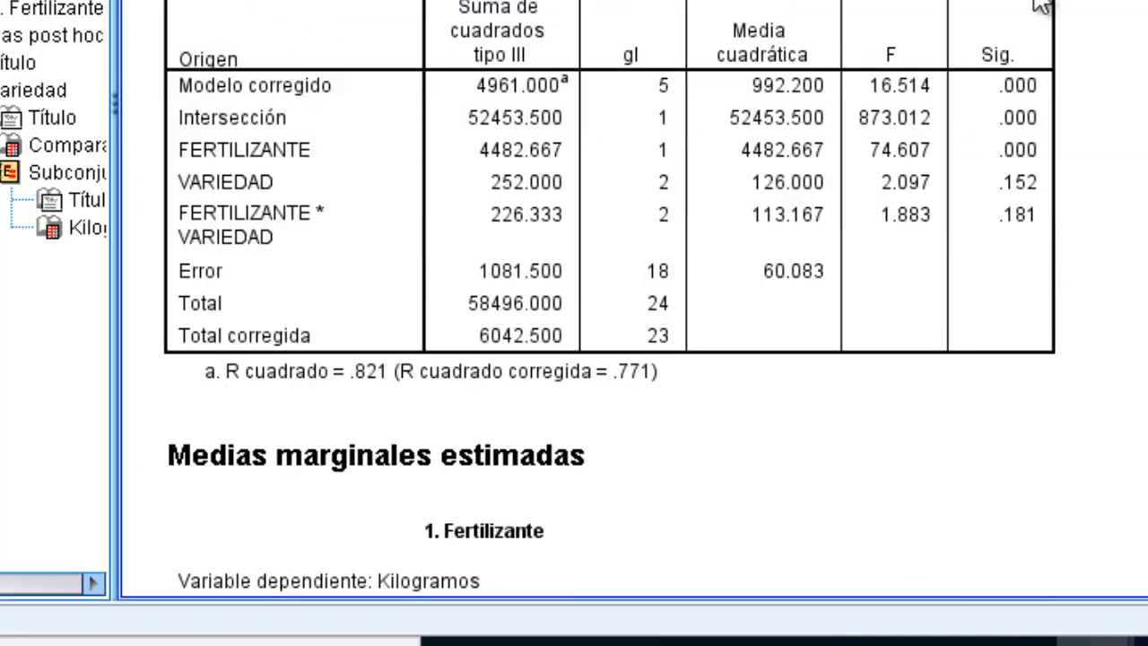